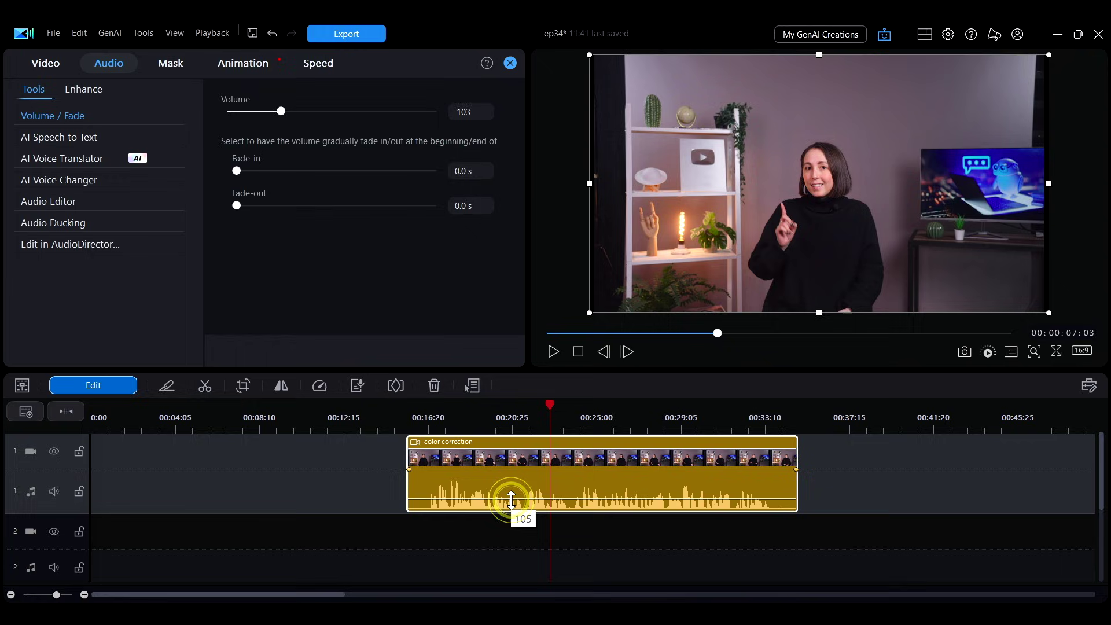
Lower the color correction clip's volume from 103 to 85 on the timeline.
mouse_move(511, 501)
left_mouse_down()
mouse_move(514, 489)
mouse_move(520, 519)
mouse_move(516, 487)
mouse_move(516, 502)
left_mouse_up()
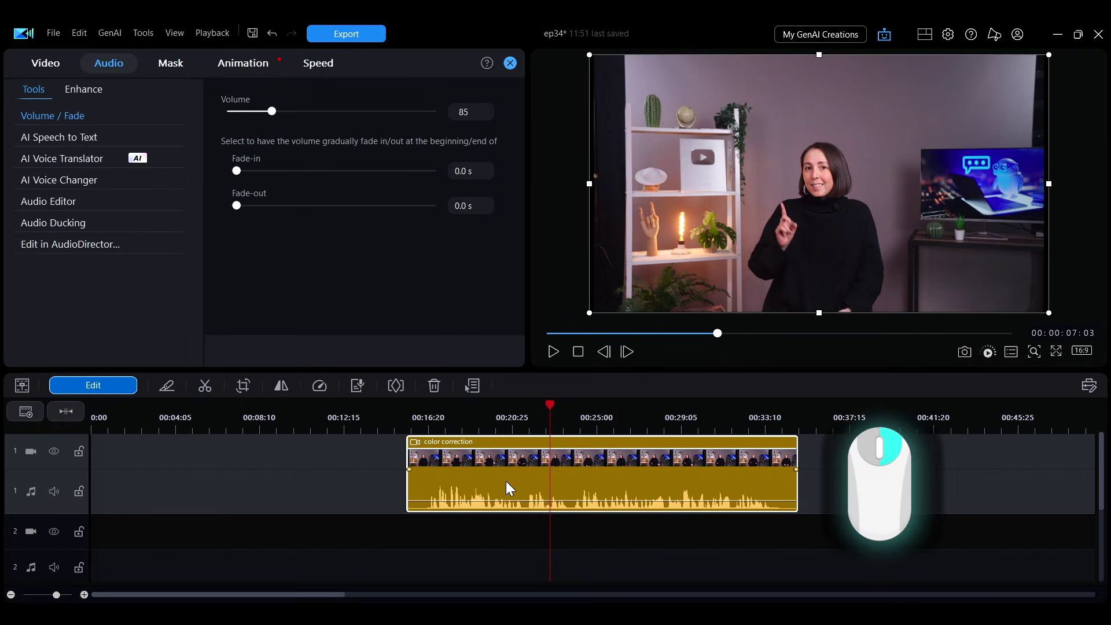
Reset the clip's volume level, then apply volume 116 with a 4.1-second fade-in.
right_click(513, 477)
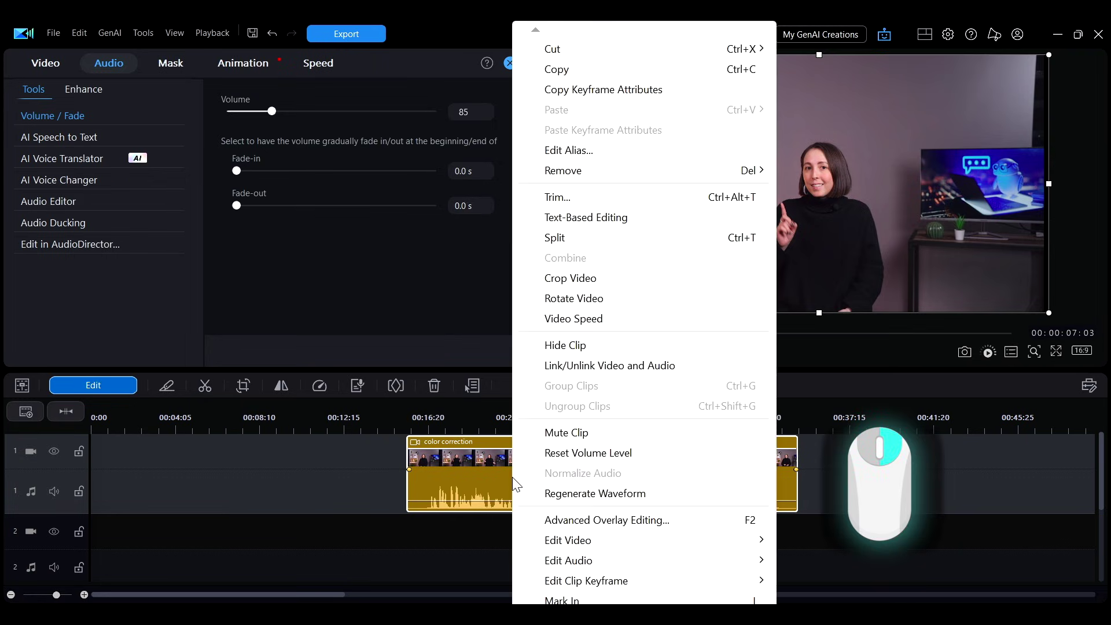
left_click(569, 453)
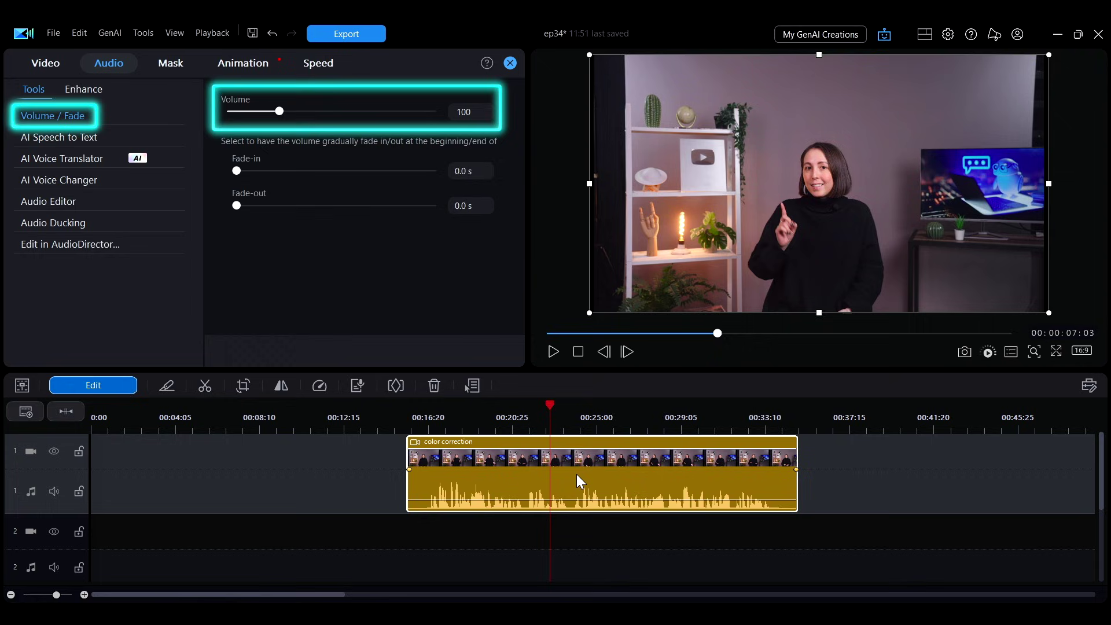
mouse_move(279, 111)
left_mouse_down()
mouse_move(248, 111)
mouse_move(288, 112)
left_mouse_up()
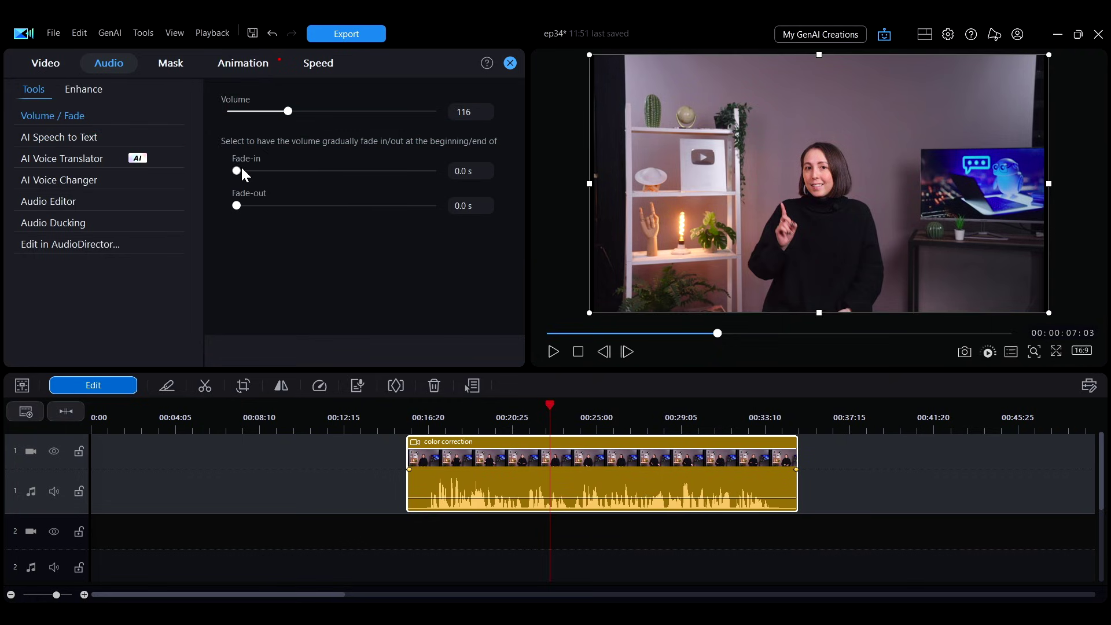
mouse_move(237, 171)
left_mouse_down()
mouse_move(368, 177)
mouse_move(236, 173)
mouse_move(365, 212)
mouse_move(220, 206)
left_mouse_up()
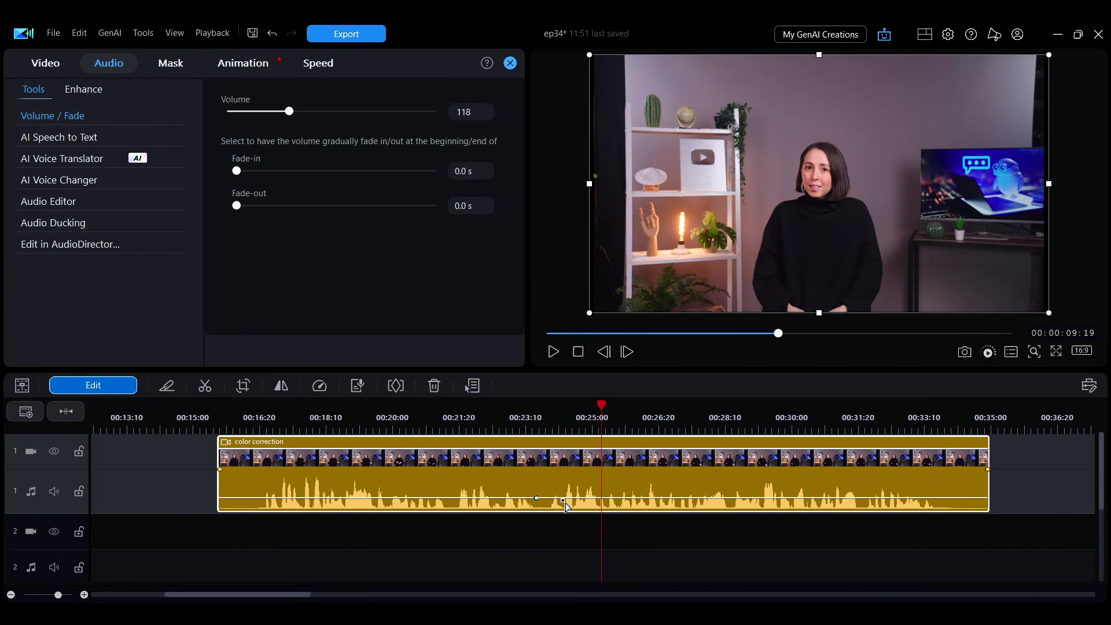
Add a raised volume keyframe mid-clip, preview the change, and delete an unwanted keyframe.
left_click(579, 498)
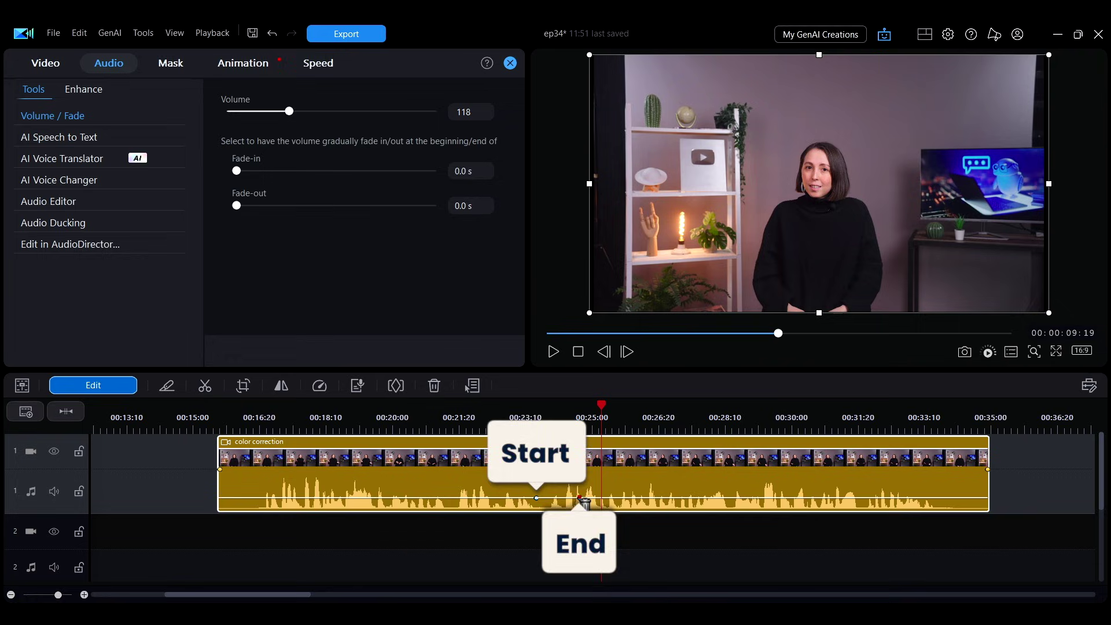
mouse_move(582, 499)
left_mouse_down()
mouse_move(638, 491)
mouse_move(583, 492)
left_mouse_up()
left_click(521, 410)
key("space")
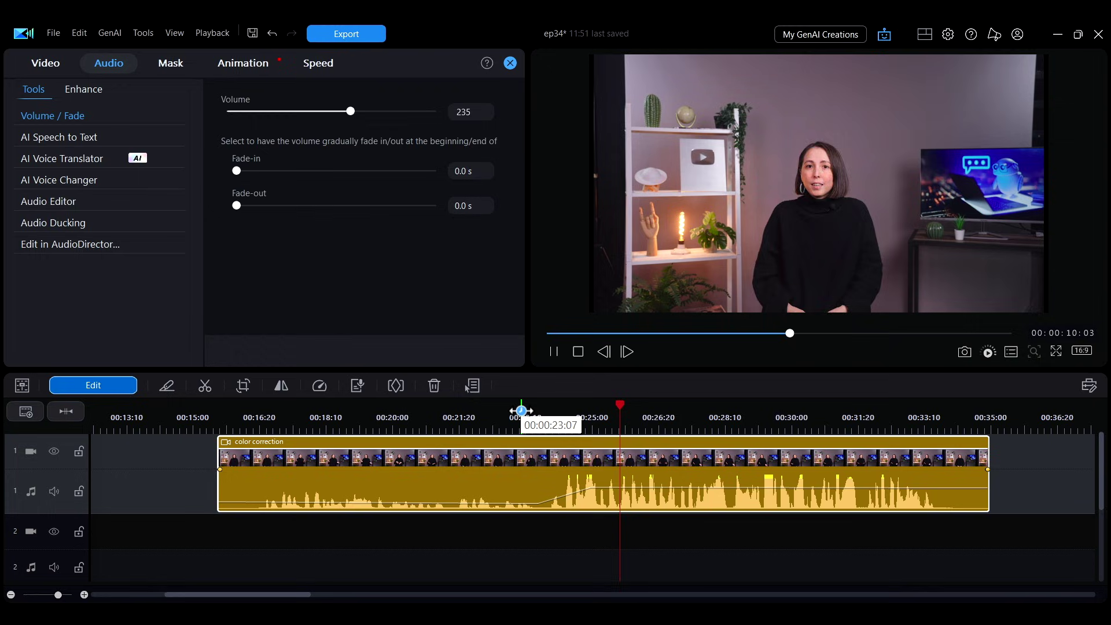
left_click(524, 449)
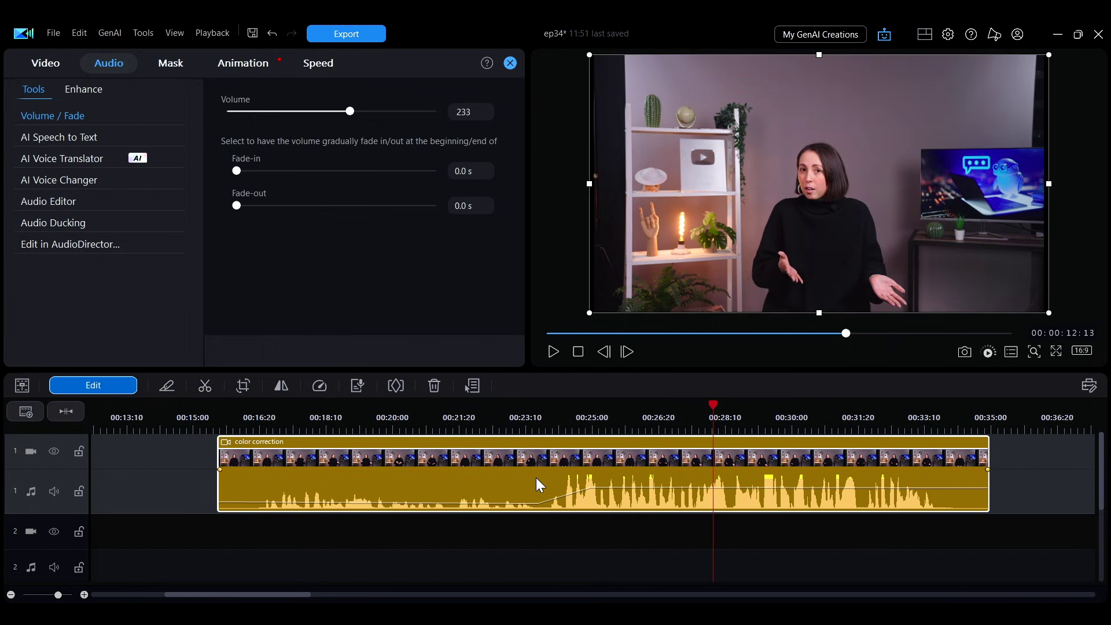
left_click(591, 489, "ctrl")
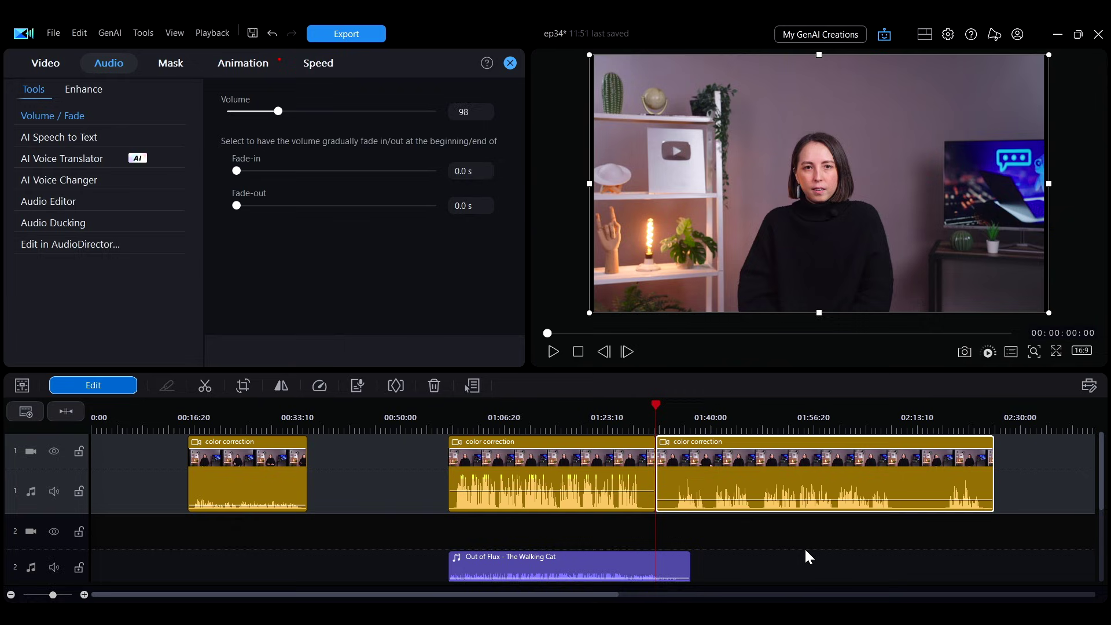
Normalize Track 1 in the Audio Mixer, try Track 2, and lower Track 1 to -11.8 dB.
left_click(28, 386)
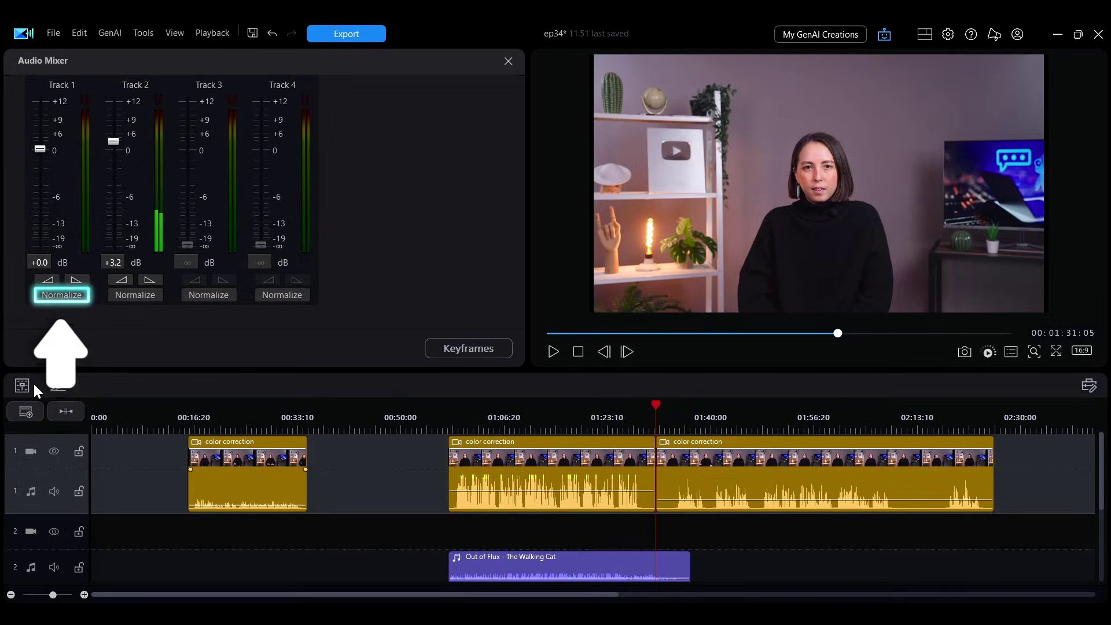
left_click(62, 295)
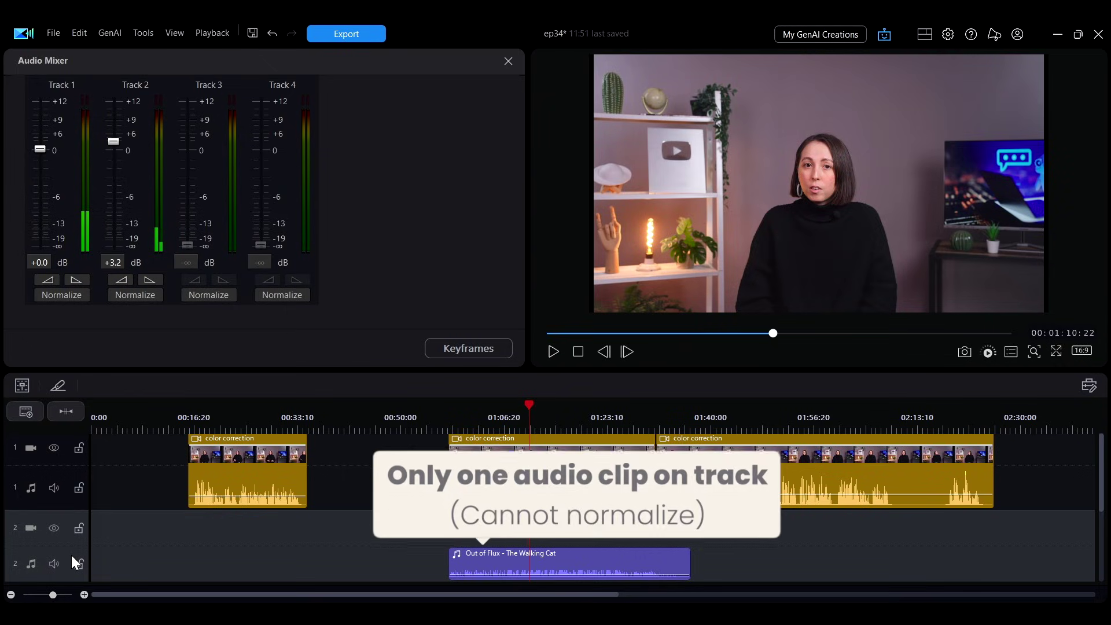
left_click(149, 296)
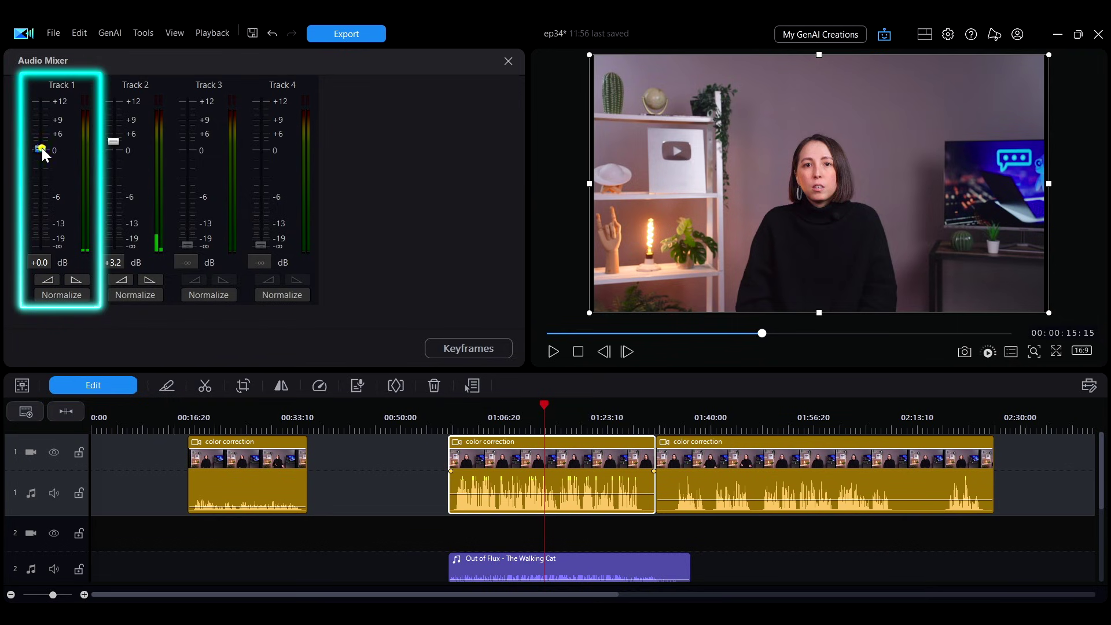
mouse_move(42, 147)
left_mouse_down()
mouse_move(41, 218)
mouse_move(36, 125)
left_mouse_up()
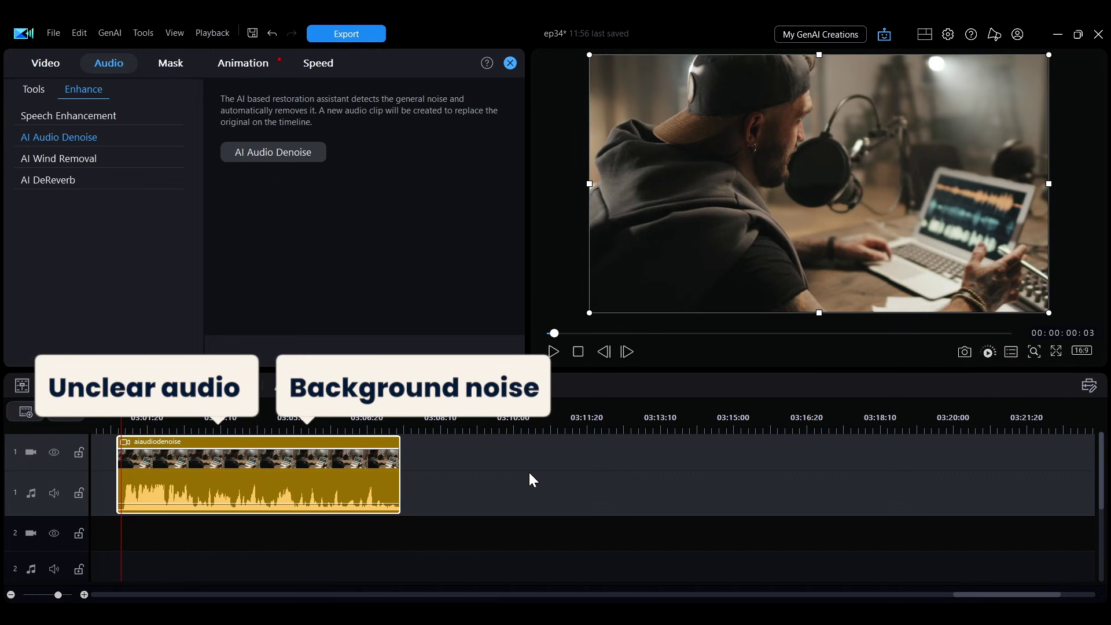
Play the aiaudiodenoise clip to hear its background noise.
key("space")
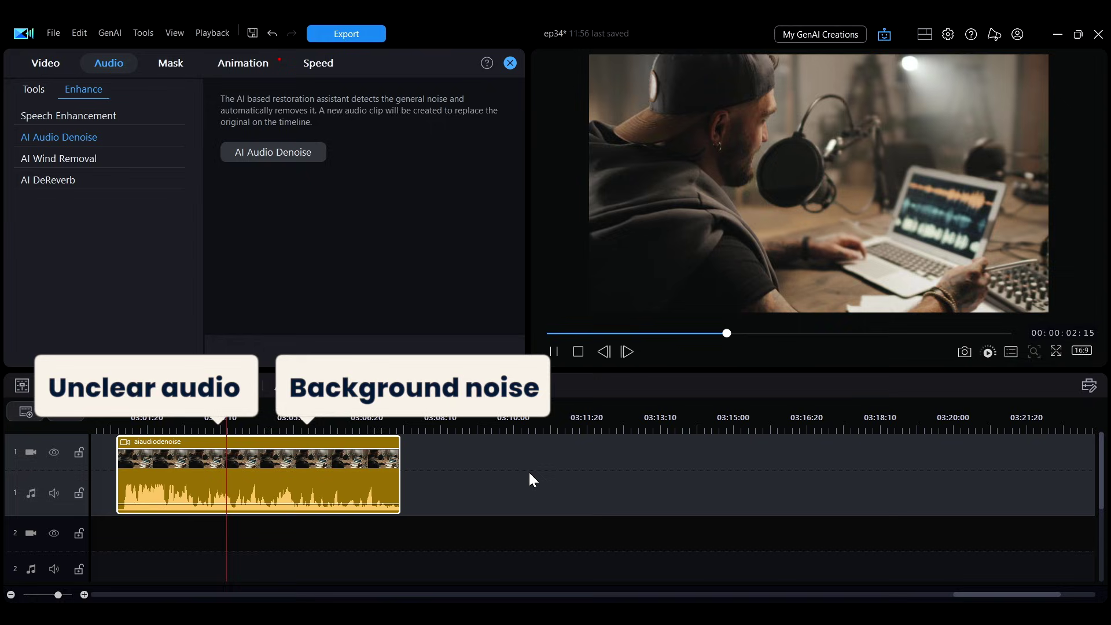
key("space")
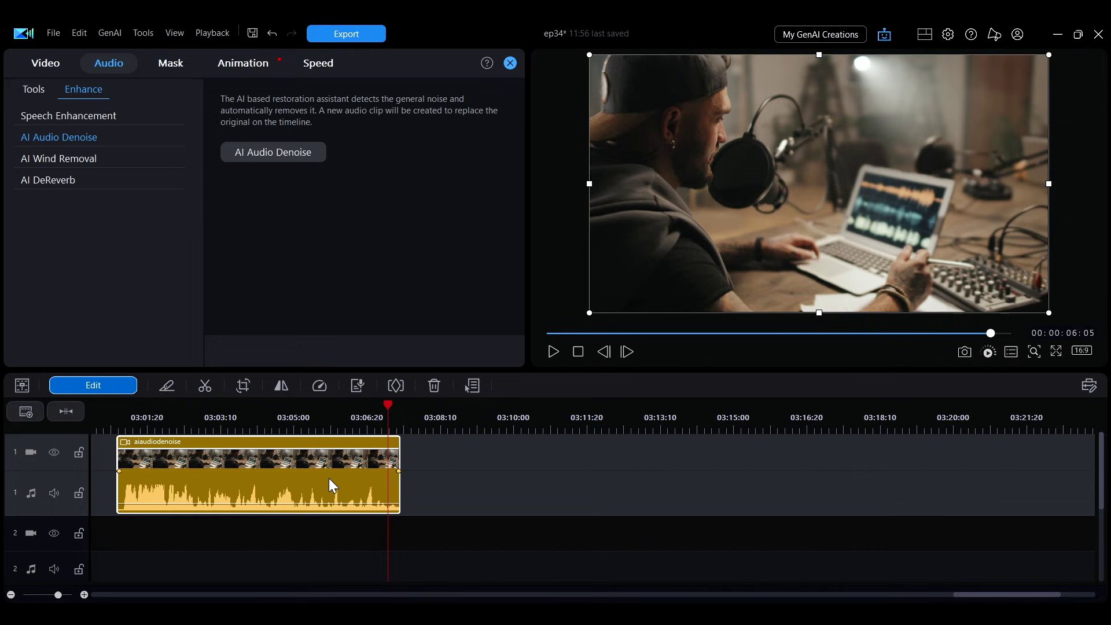
key("Escape")
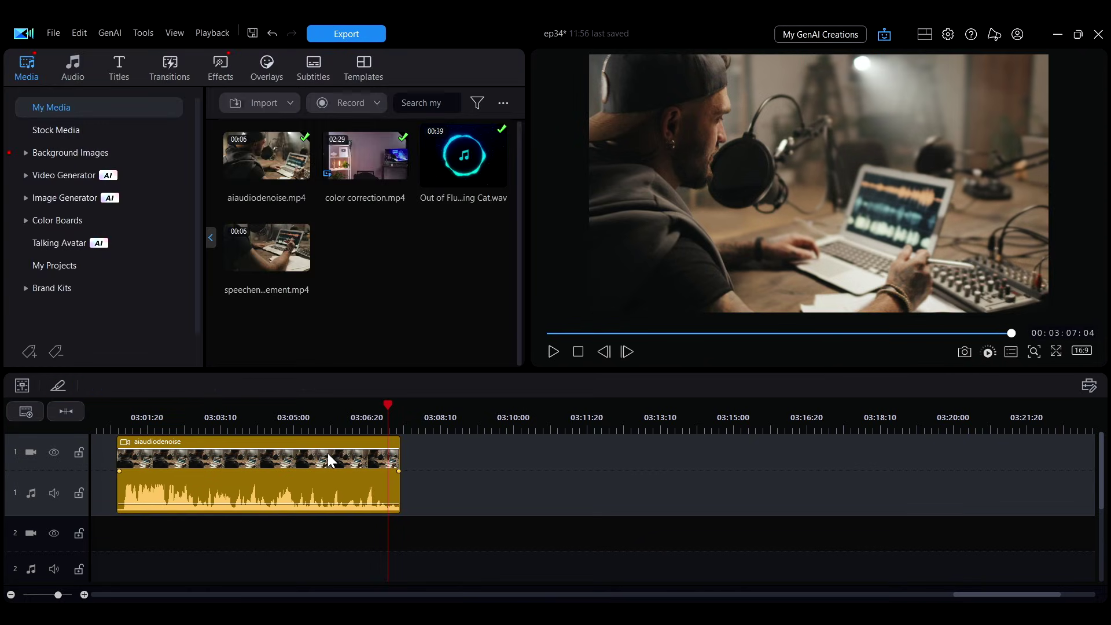
Select the aiaudiodenoise clip and bring up AI Audio Denoise from the Enhance options.
left_click(327, 453)
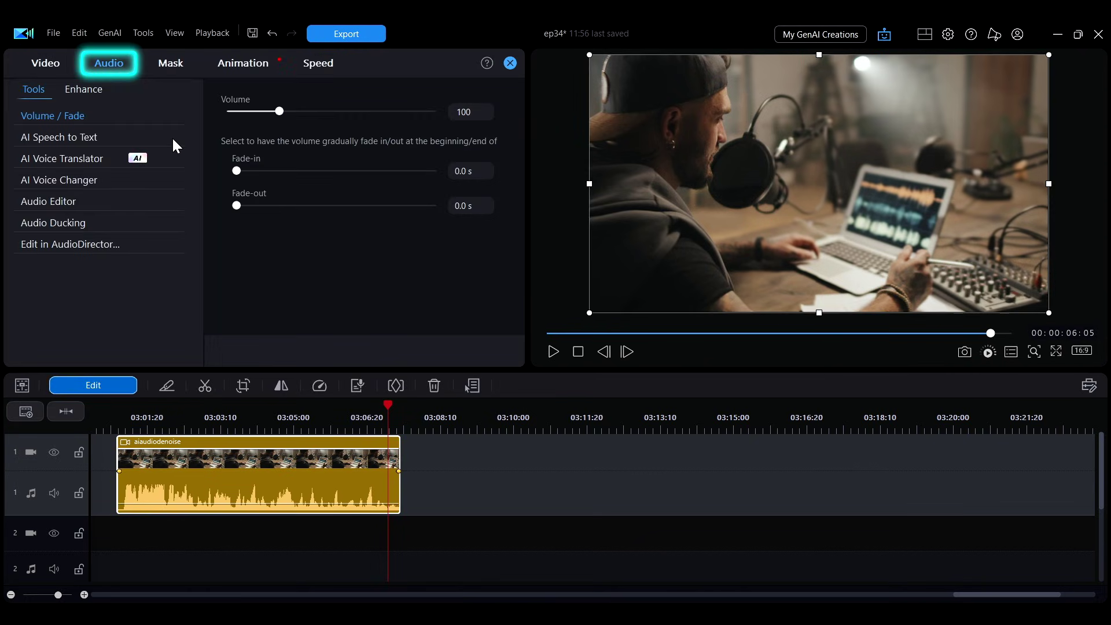
left_click(87, 89)
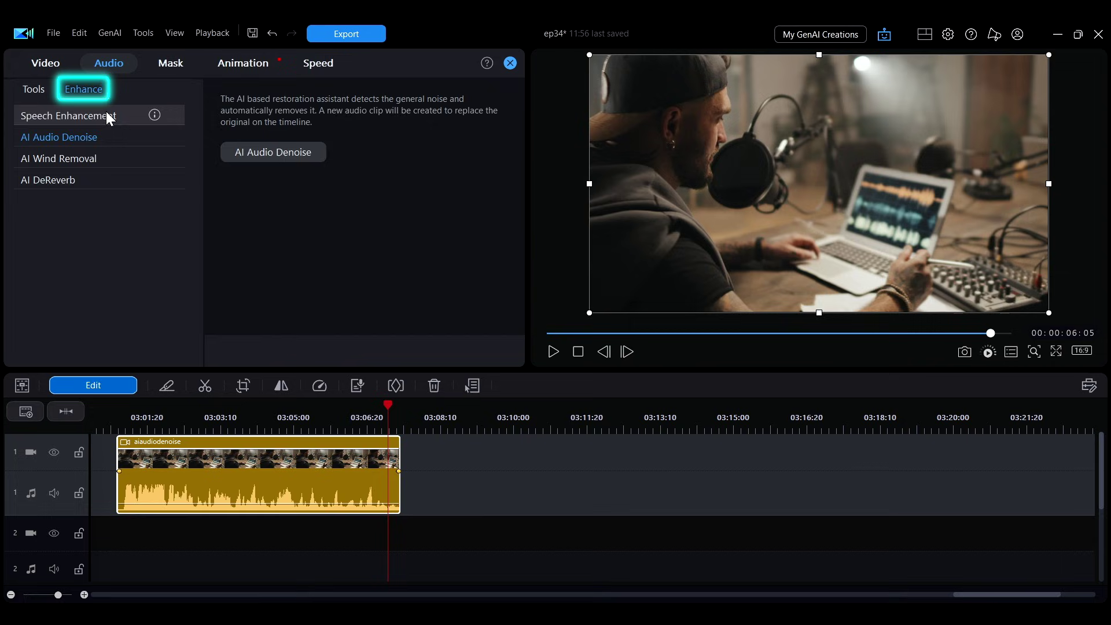
left_click(118, 138)
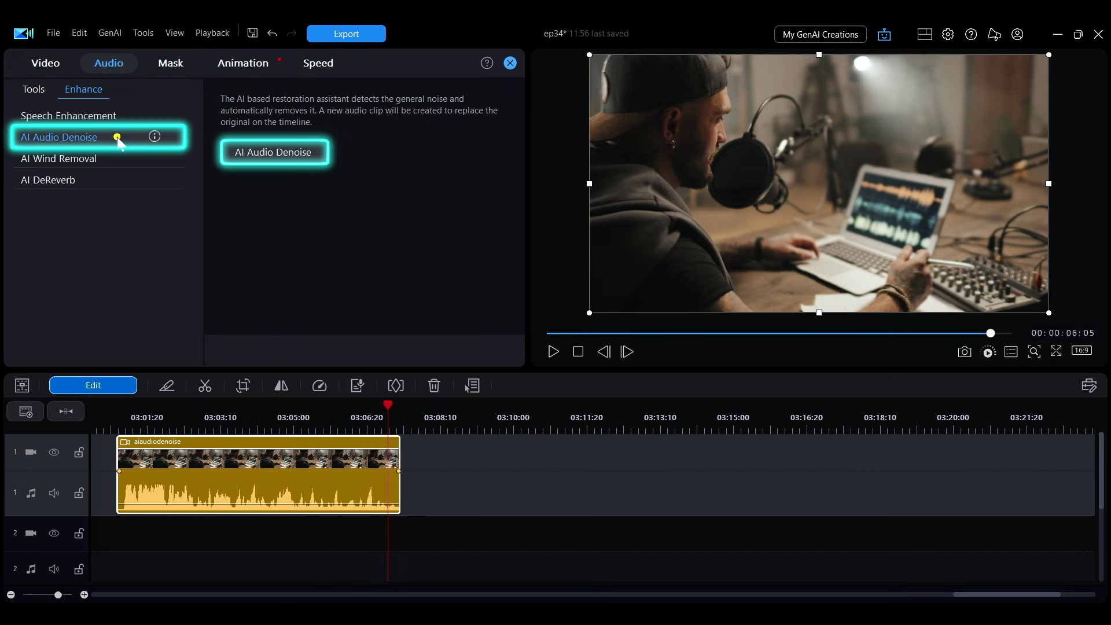
left_click(248, 153)
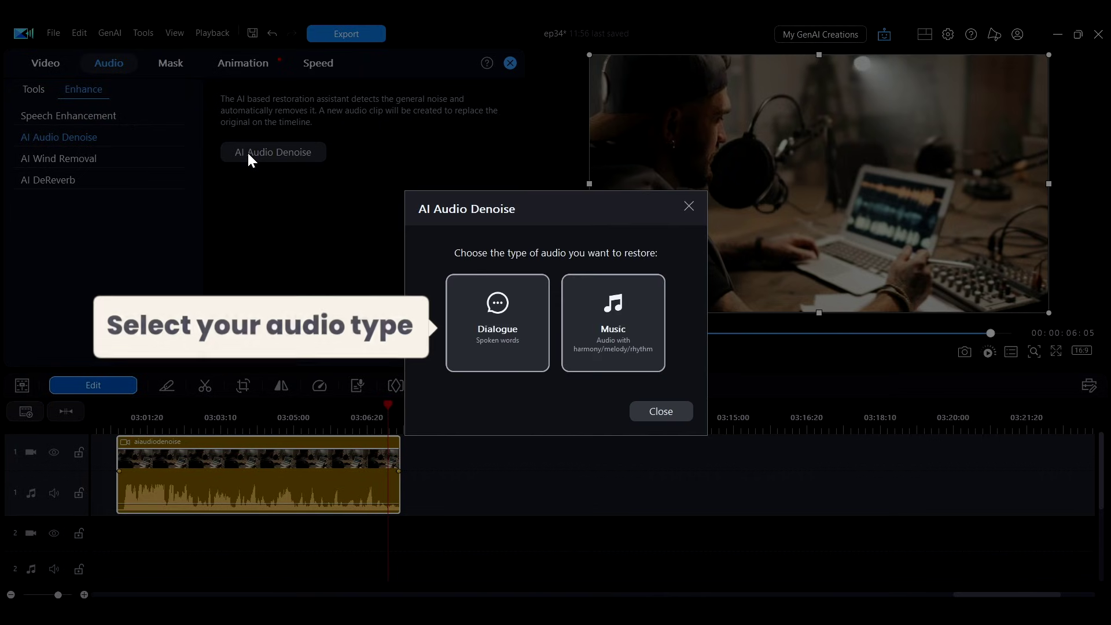
Choose Dialogue as the audio type, preview the denoised result, and apply it.
left_click(484, 305)
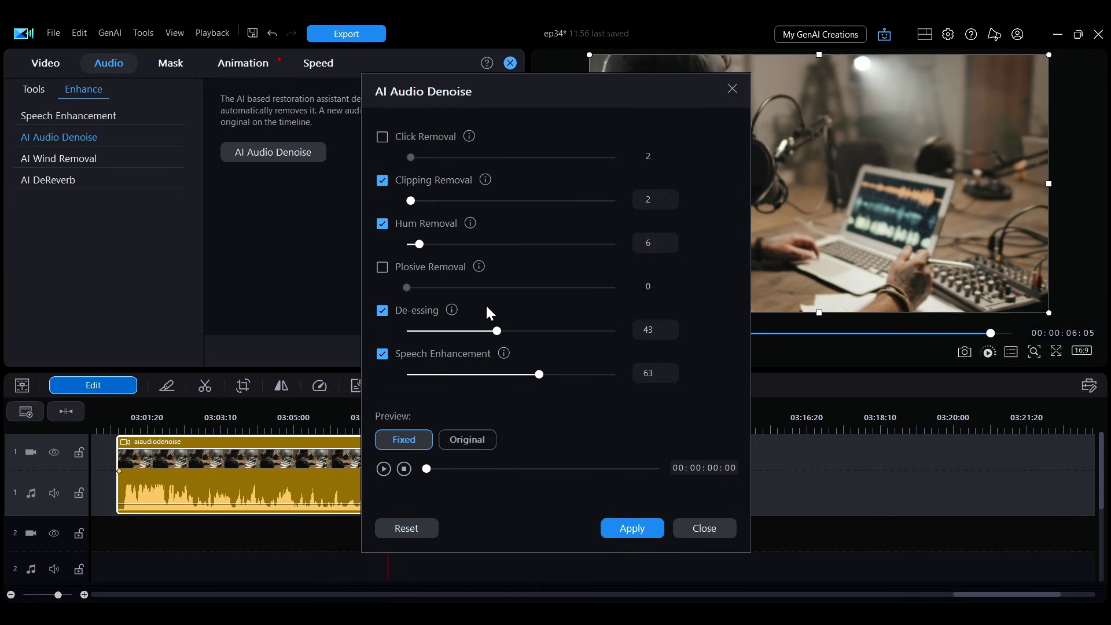
left_click(379, 470)
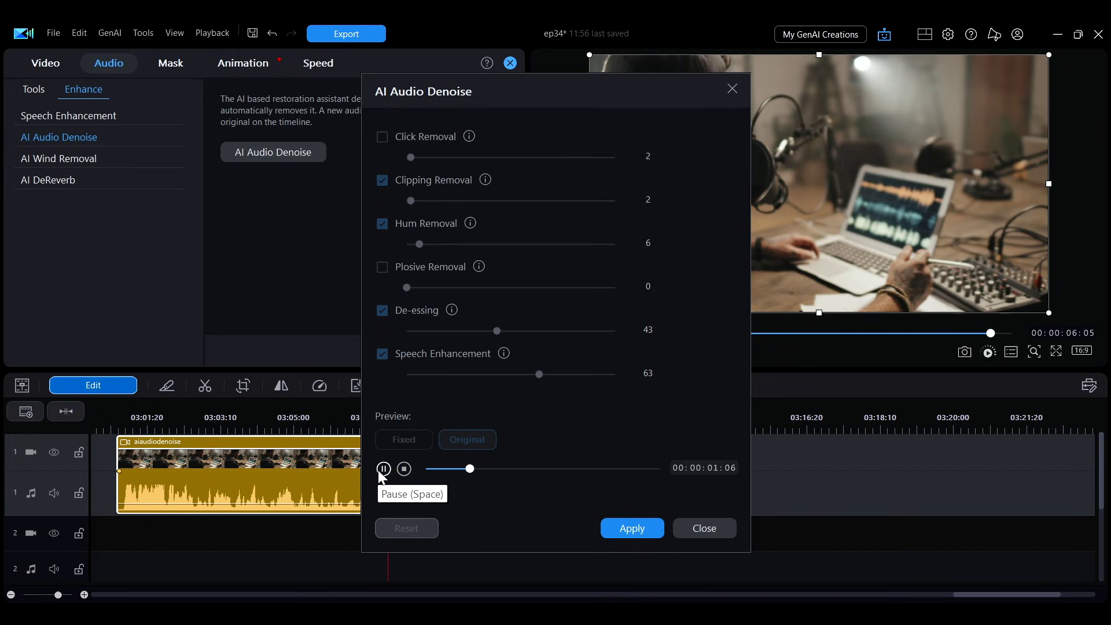
left_click(379, 470)
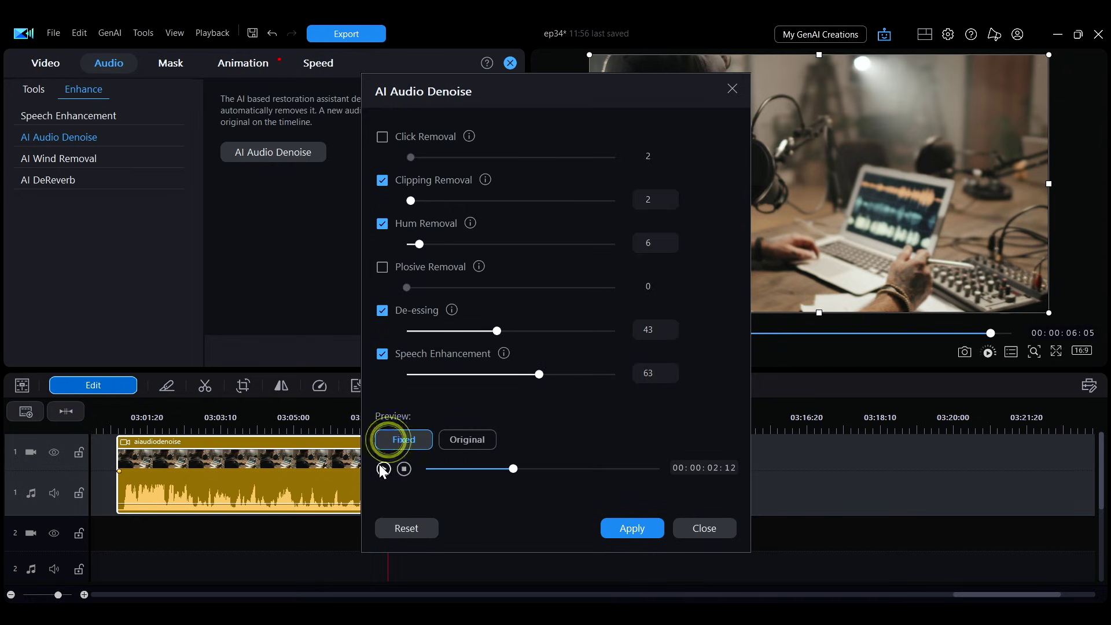
left_click(381, 469)
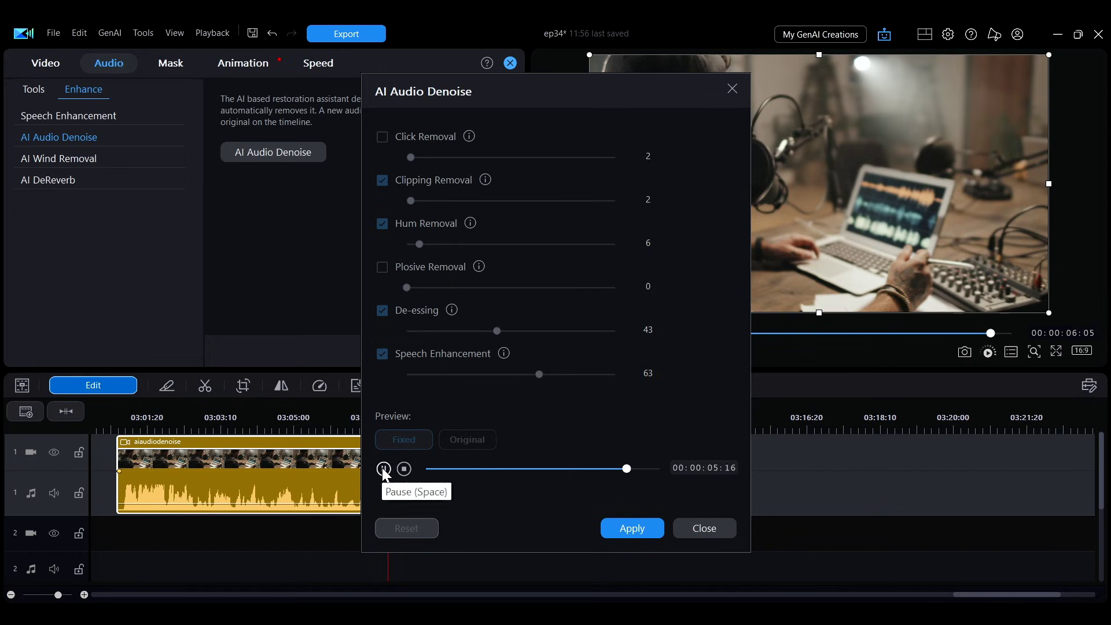
left_click(383, 470)
left_click(621, 532)
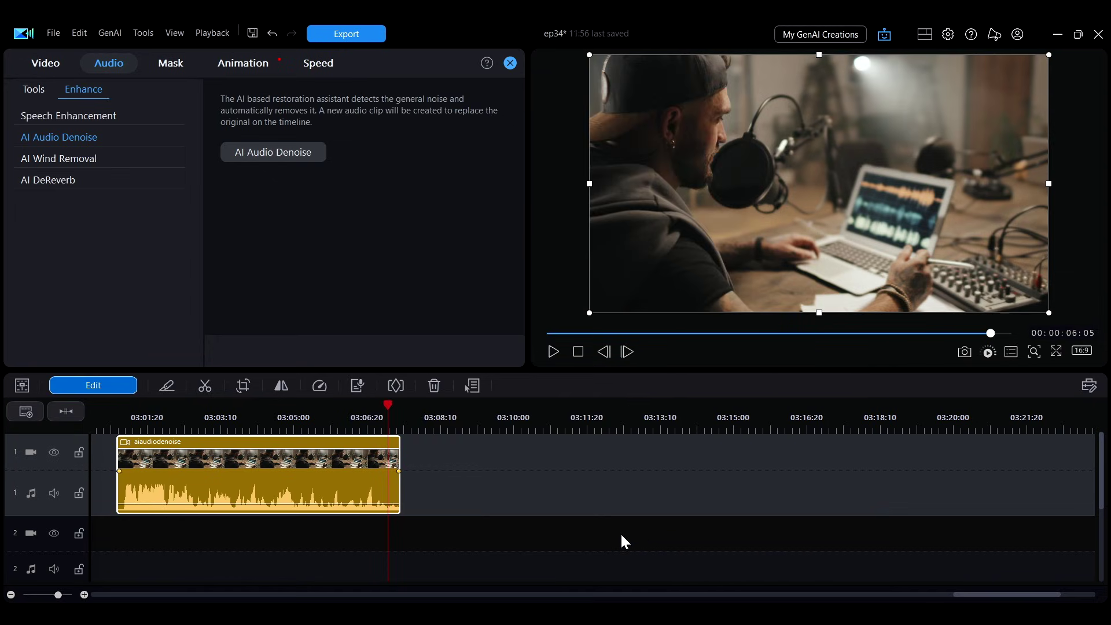
Play back the new denoised audio clip from its start.
left_click(347, 490)
key("space")
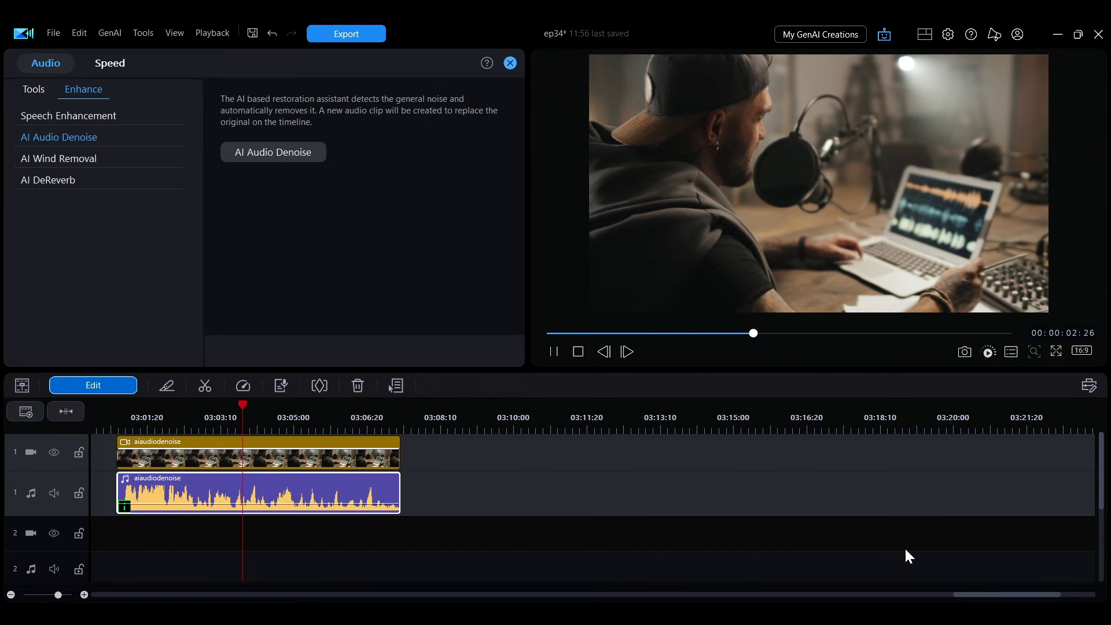
key("space")
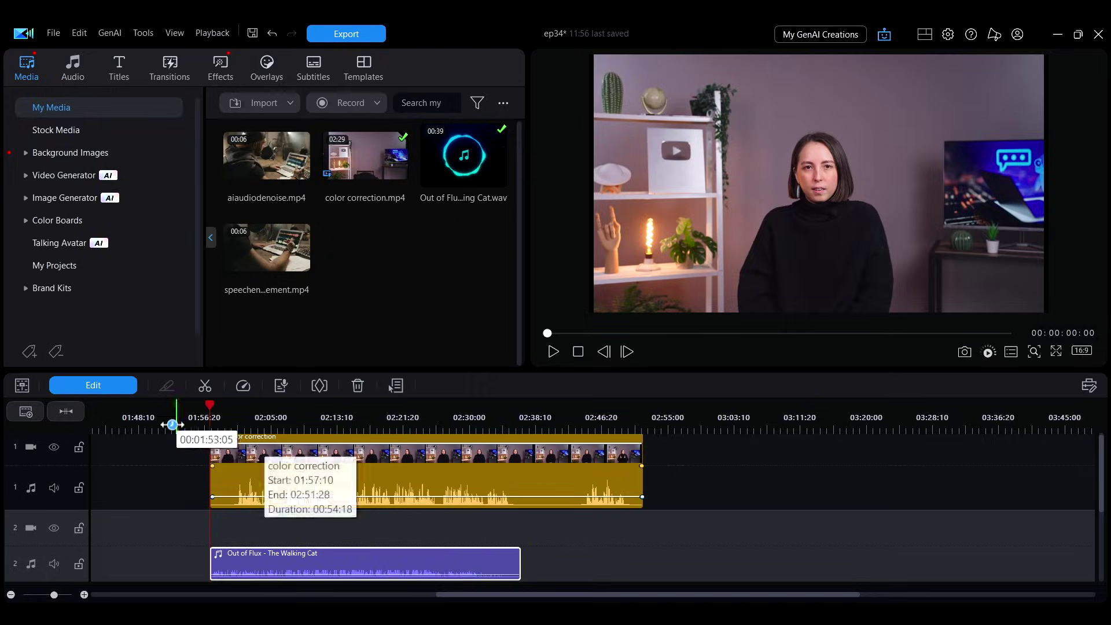
Smart-fit the Out of Flux music to the end of the project as an AI remix.
left_click(84, 386)
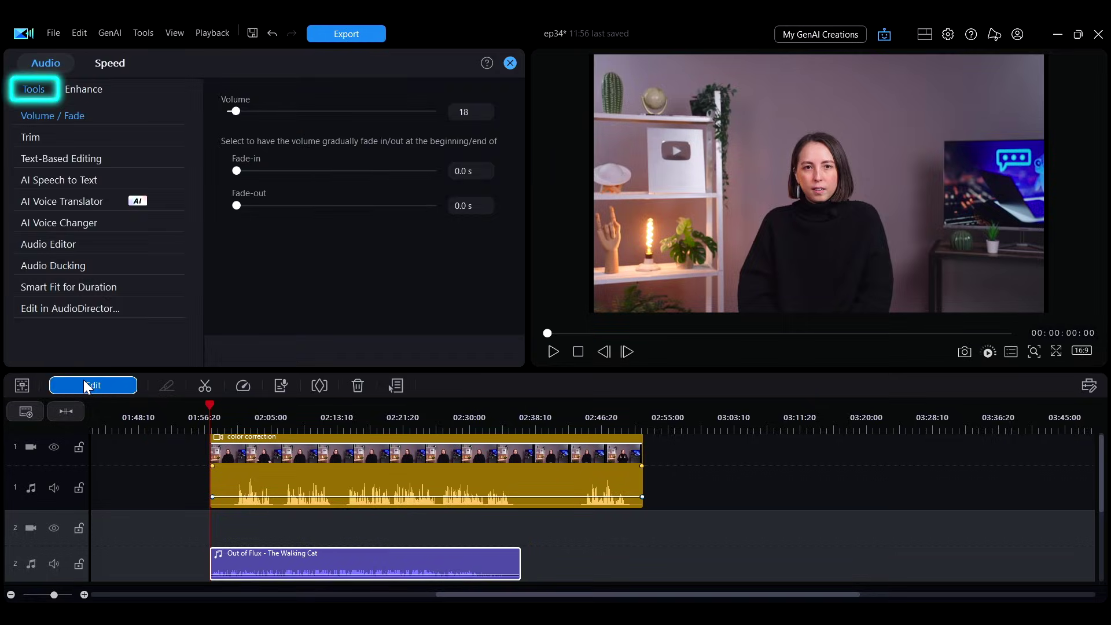
left_click(114, 293)
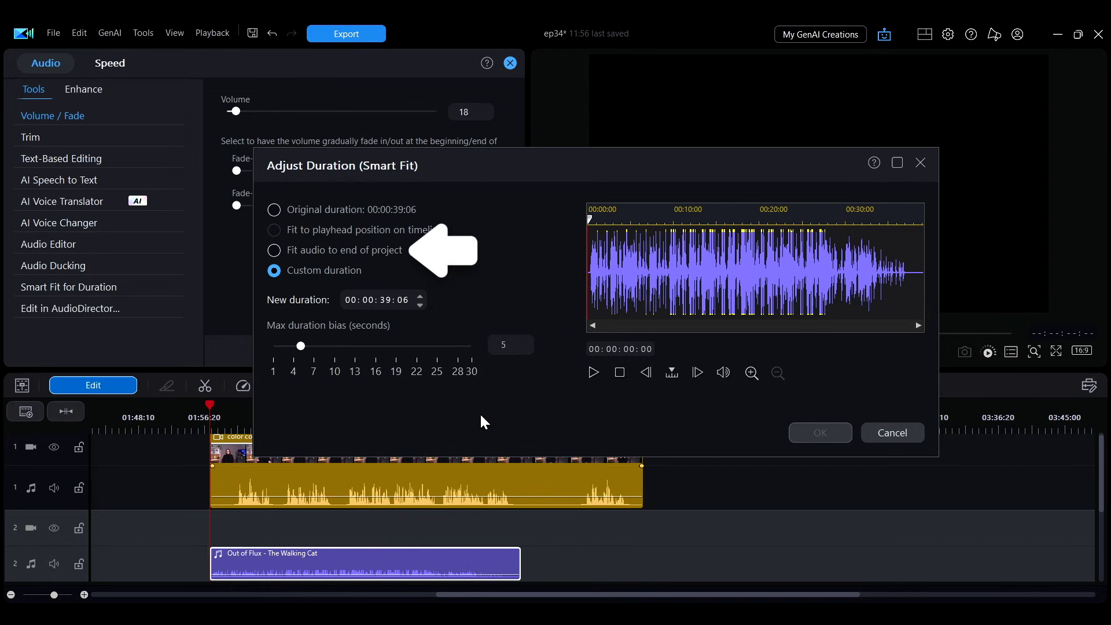
left_click(274, 250)
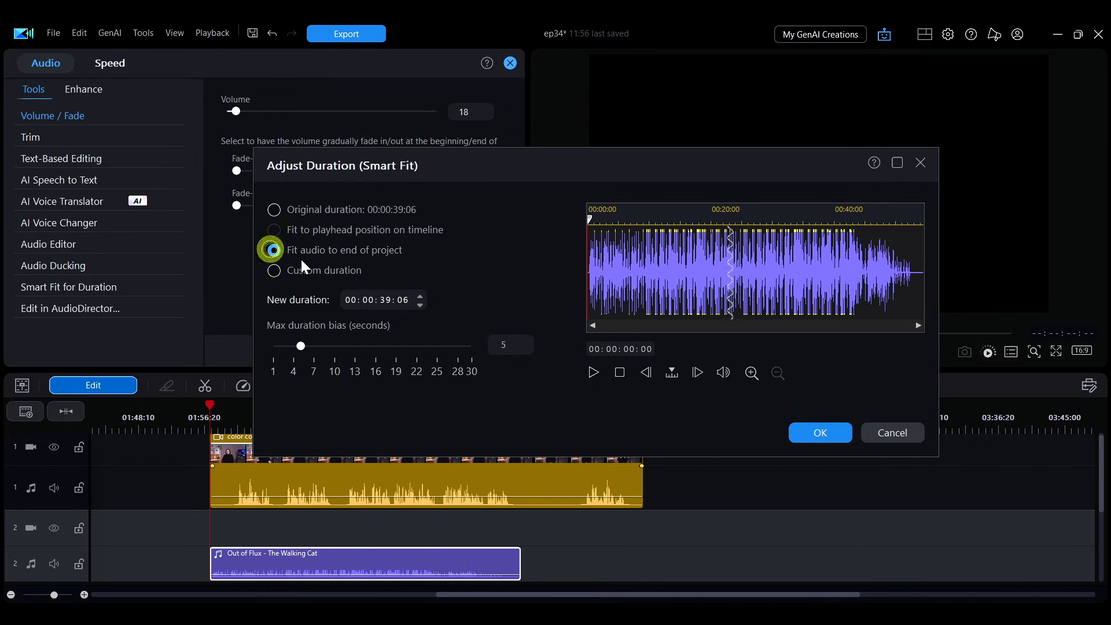
left_click(797, 428)
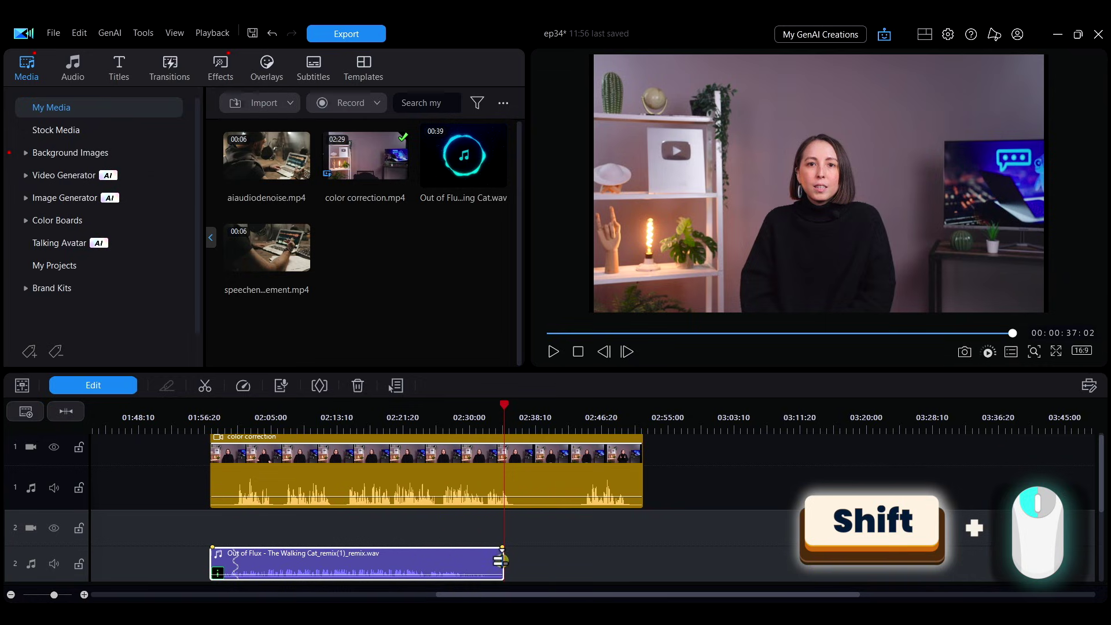
Extend the music to the video's end and add keyframes raising two stretches of its volume.
left_click_drag(503, 553, 643, 551)
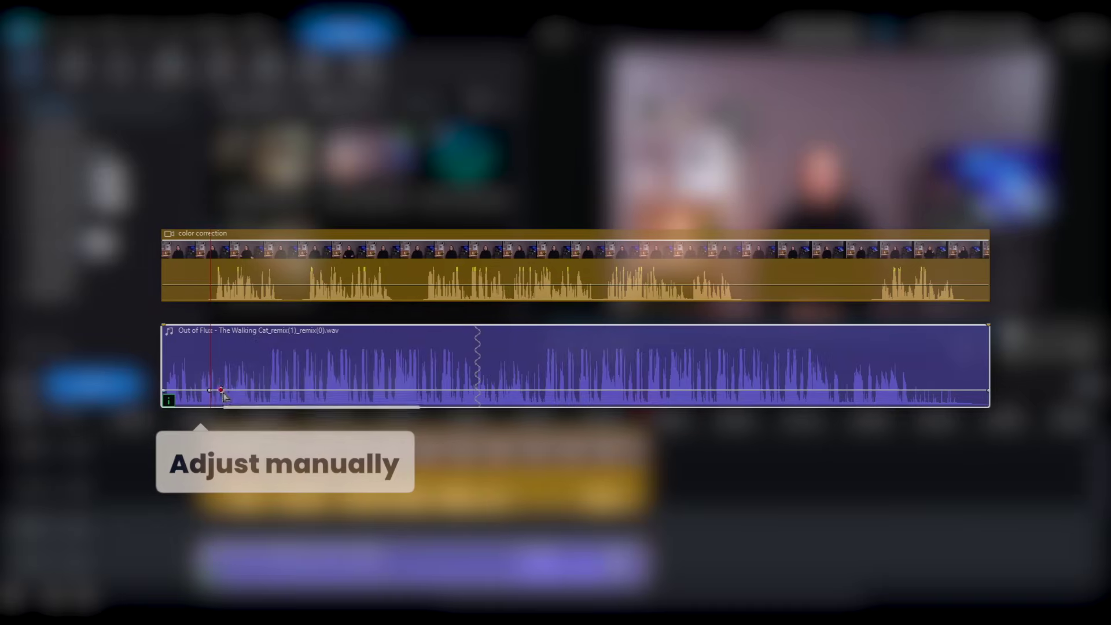
left_click(276, 396)
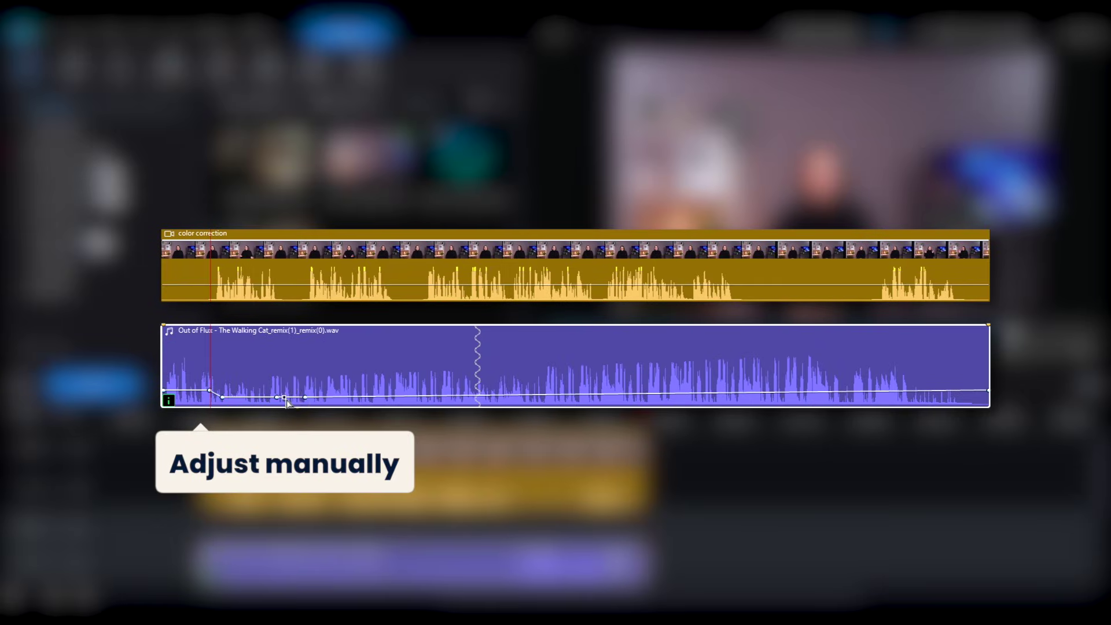
left_click_drag(296, 397, 298, 389)
left_click(401, 397)
left_click_drag(414, 397, 415, 388)
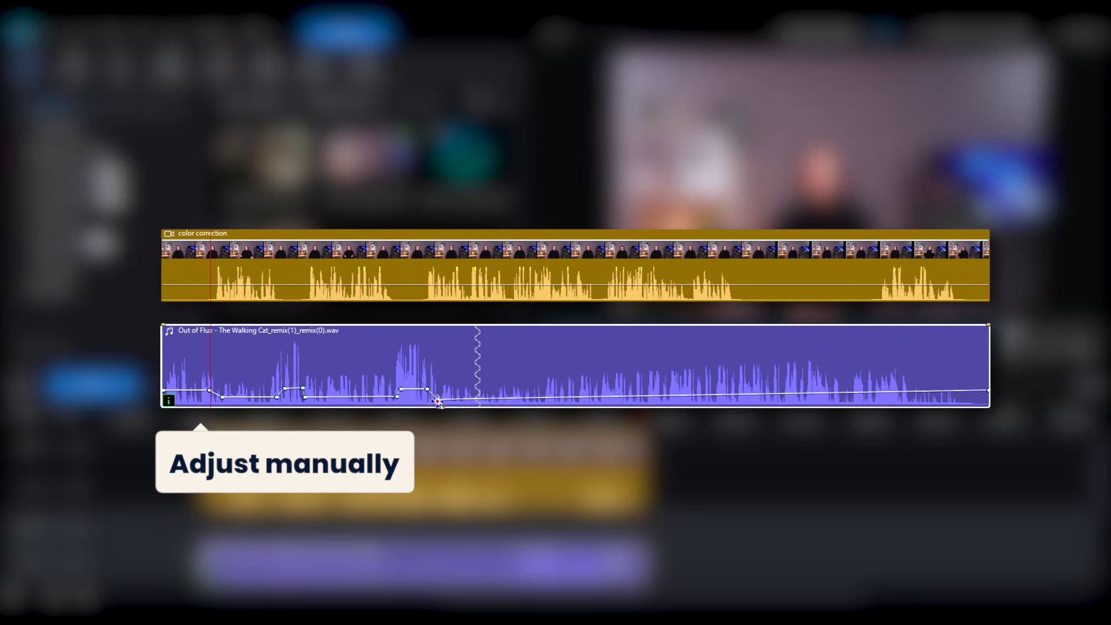
left_click(749, 393)
left_click(758, 392)
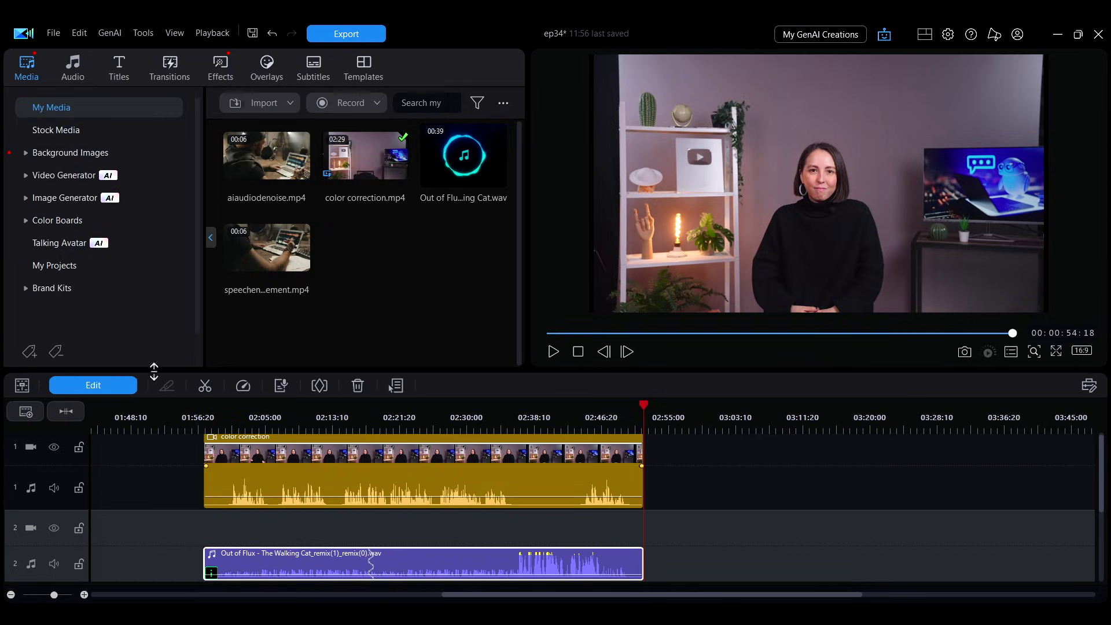
Apply Audio Ducking to the music clip so it dips under the narration.
left_click(77, 382)
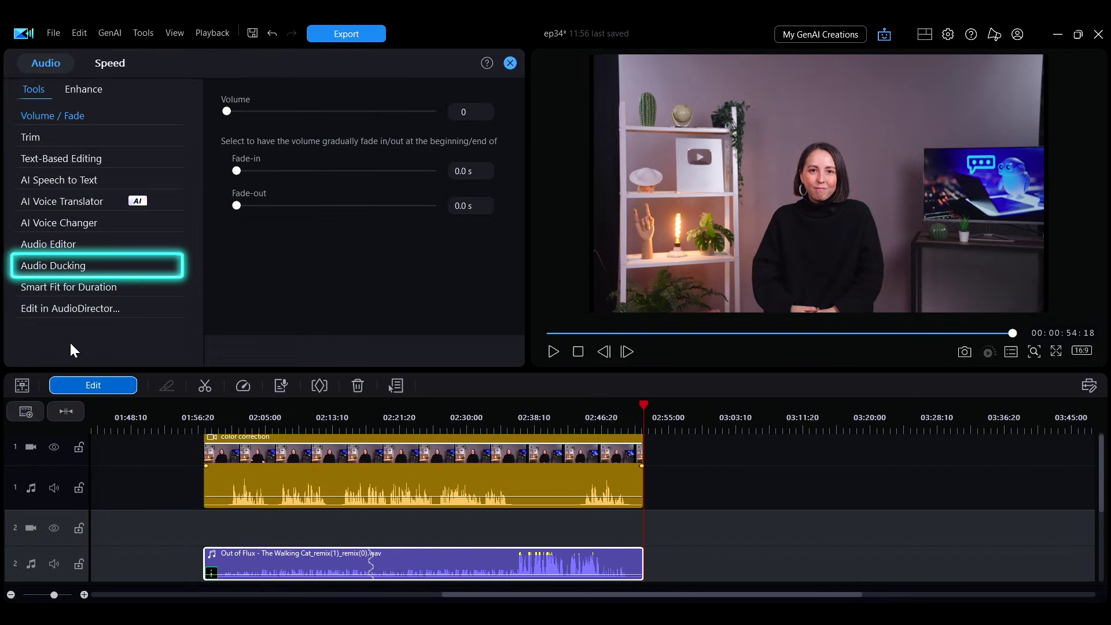
left_click(73, 266)
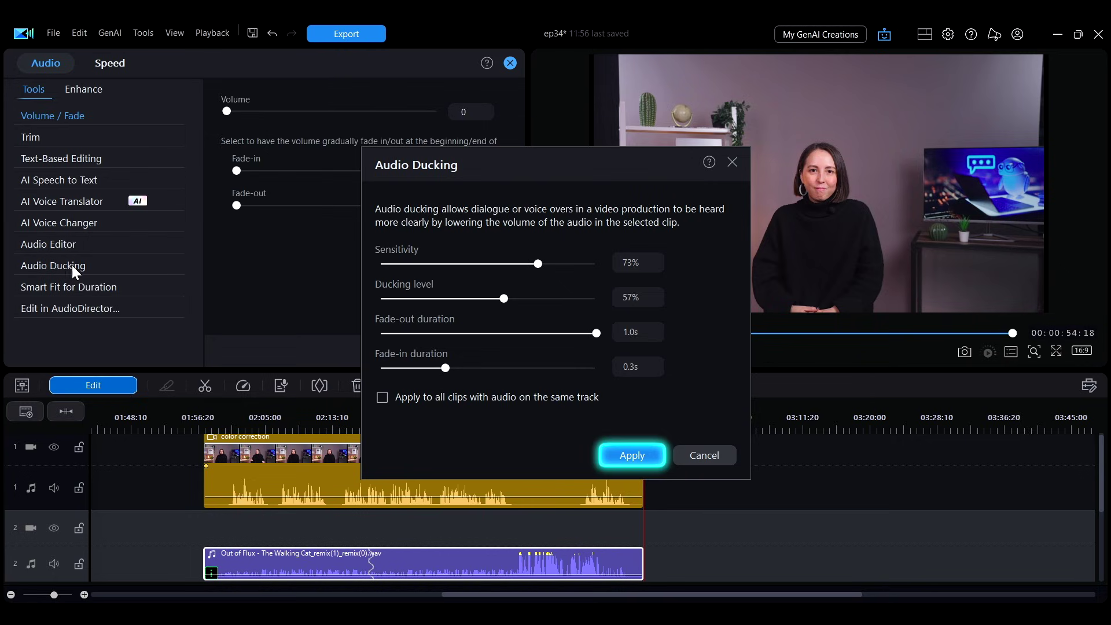
left_click(632, 455)
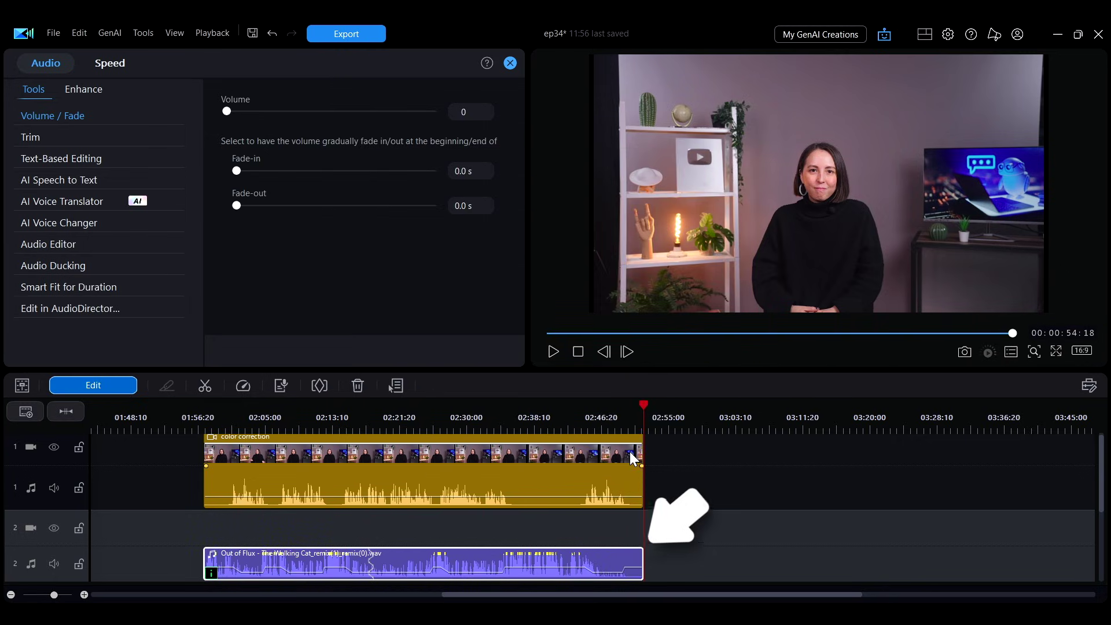